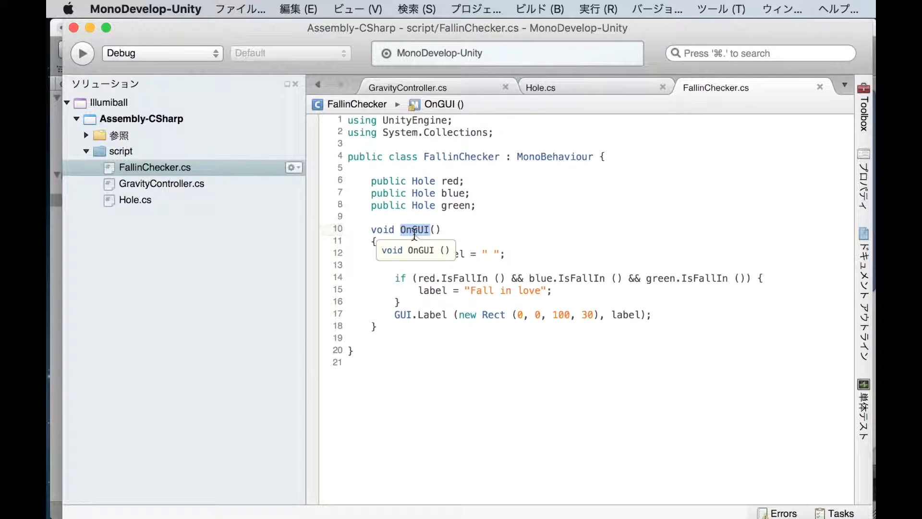
Step: Switch from the script editor to Unity and create an empty game object in the scene
left_click(454, 350)
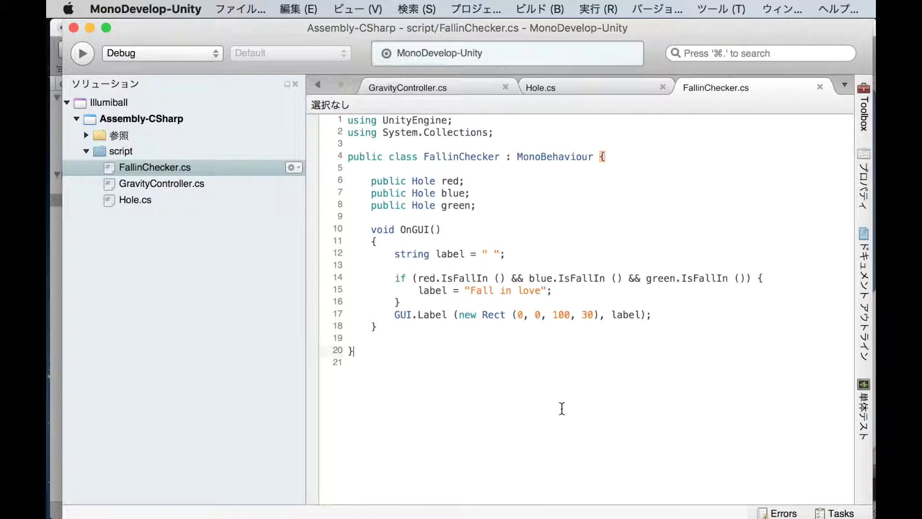
left_click(55, 224)
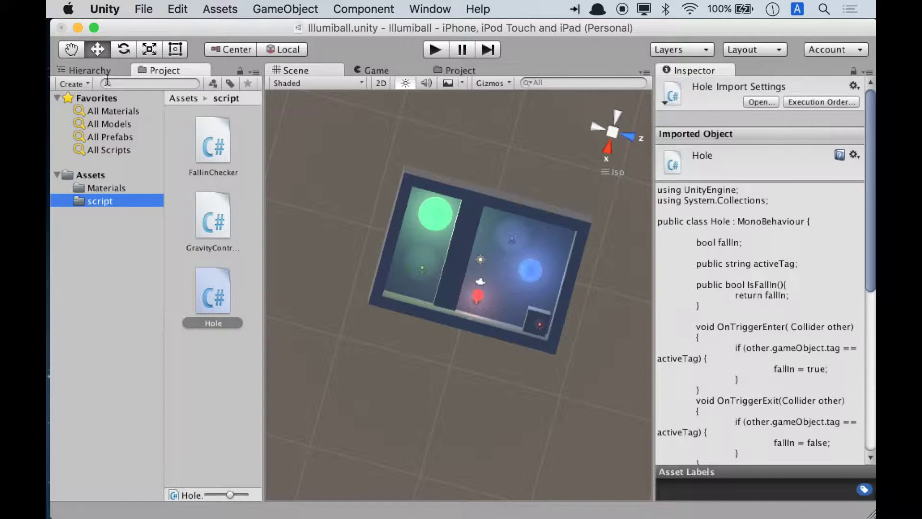
left_click(81, 68)
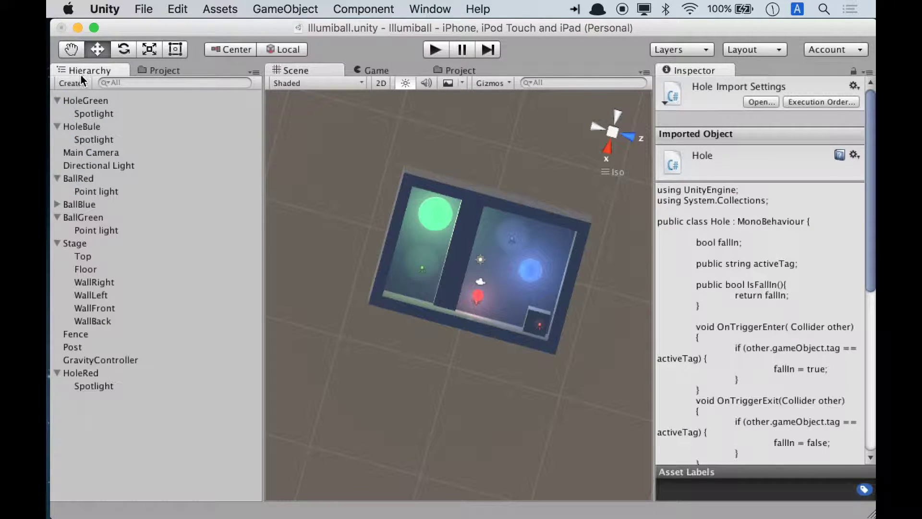
left_click(79, 82)
left_click(88, 98)
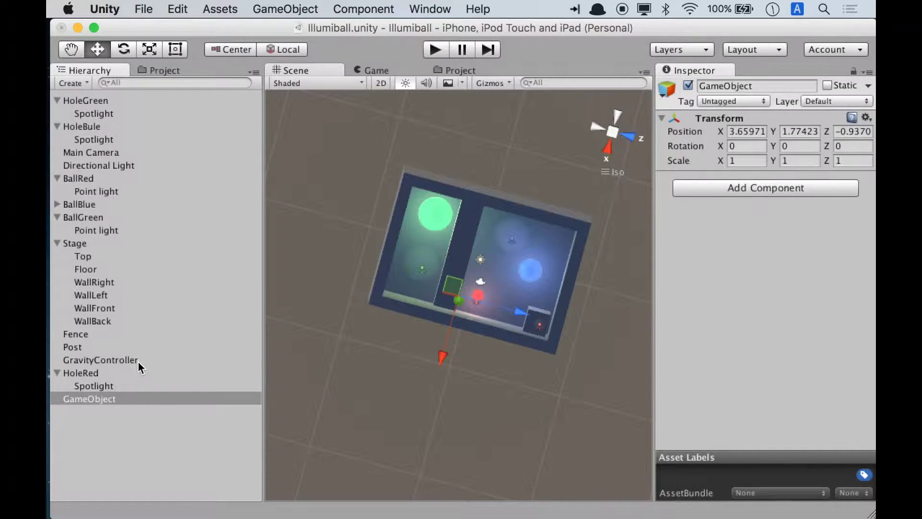
Step: Rename the new empty game object as FallinChecker
right_click(116, 399)
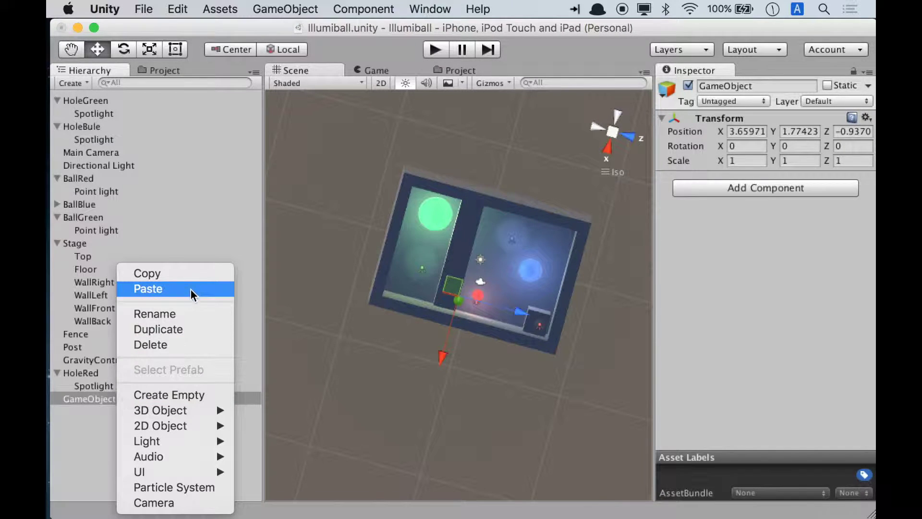
left_click(192, 314)
type("F")
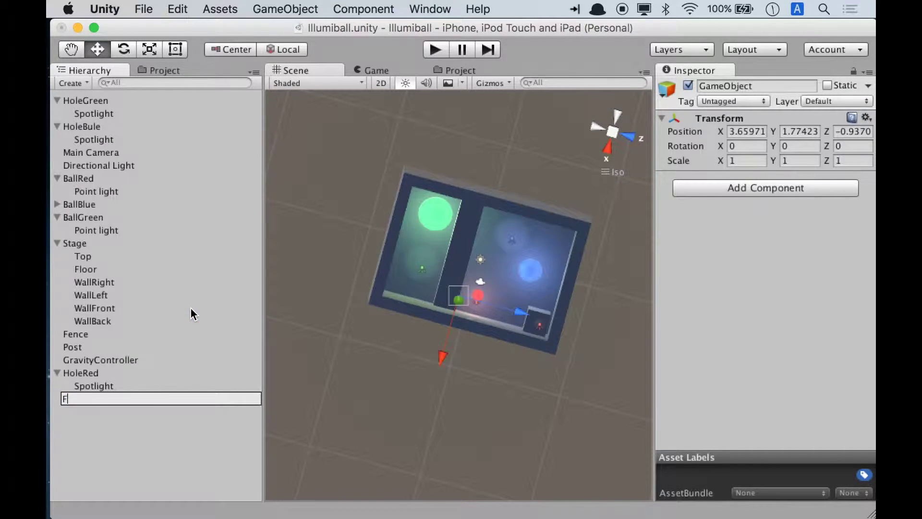
type("alling")
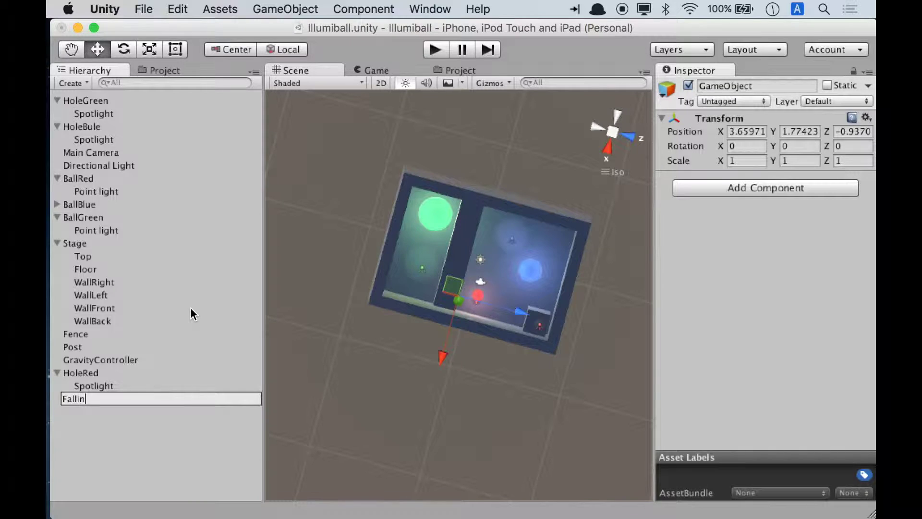
key("BackSpace")
type("Checkr")
key("BackSpace")
type("er")
key("Return")
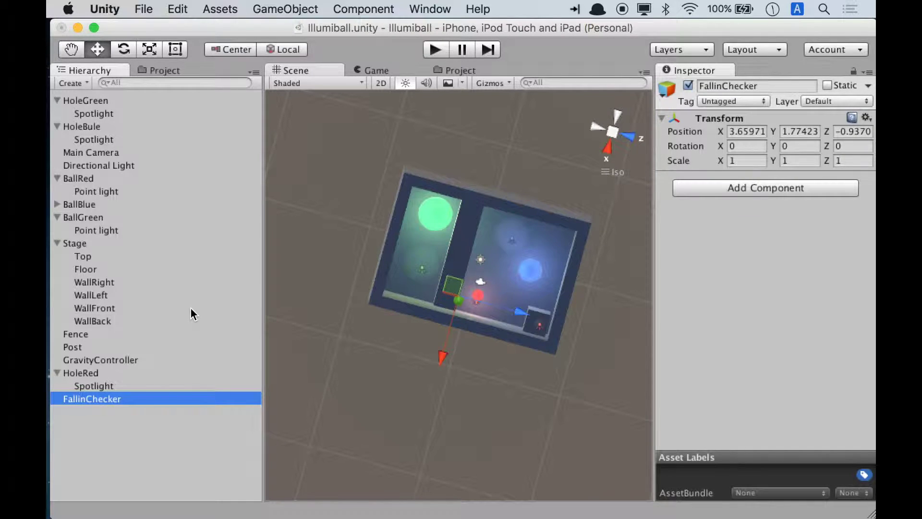
Step: Attach the FallinChecker script from the script folder to the FallinChecker game object
left_click(148, 71)
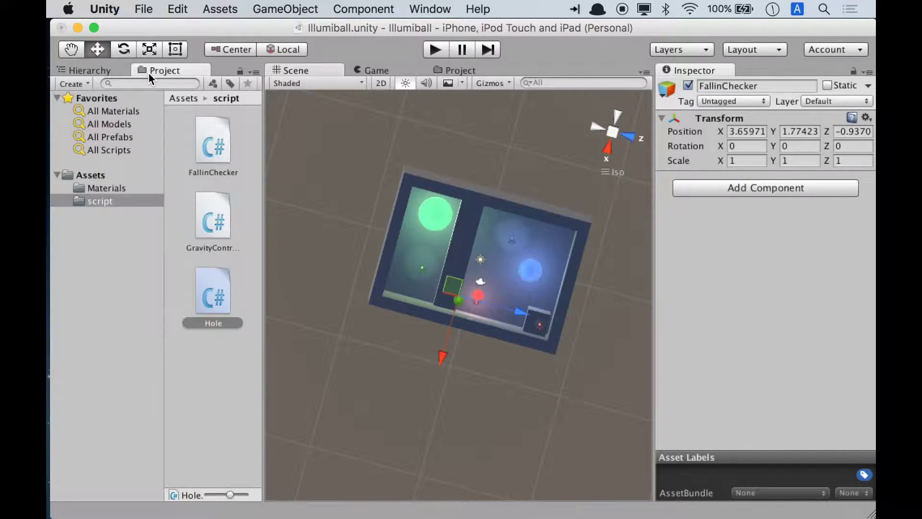
left_click(217, 150)
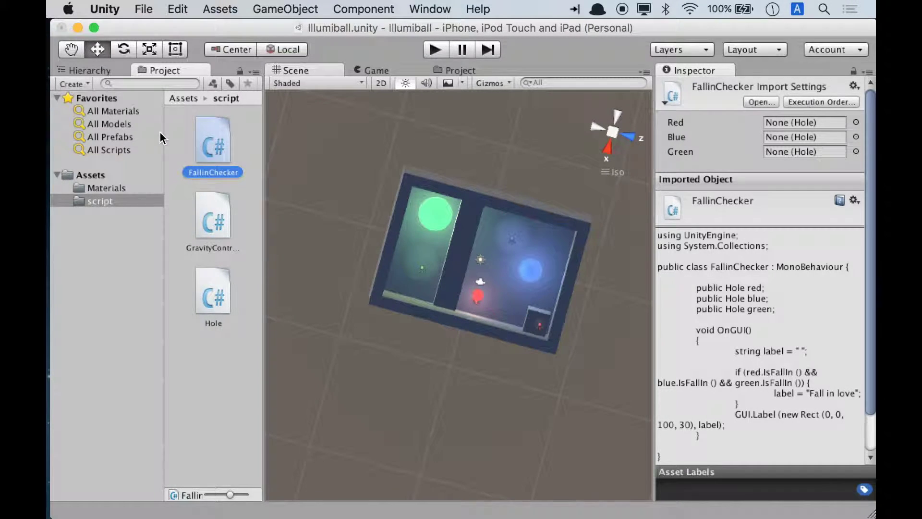
left_click(70, 71)
left_click(97, 398)
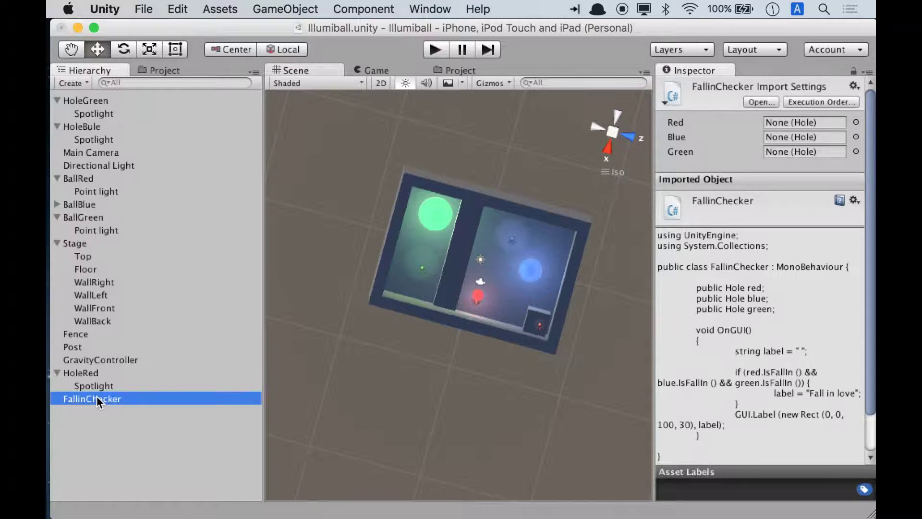
left_click(154, 70)
left_click_drag(211, 127, 797, 268)
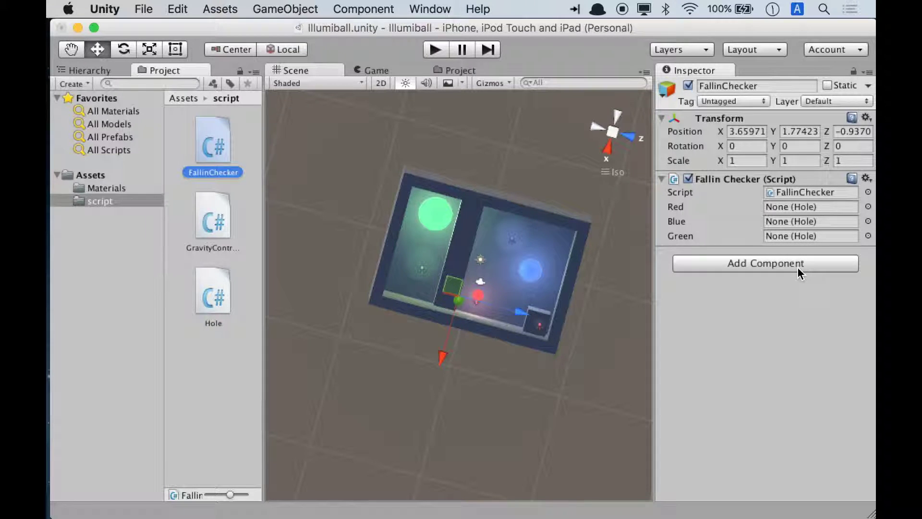
Step: Assign HoleRed, HoleBule and HoleGreen to the Fallin Checker script's Red, Blue and Green references, and test-run the game
left_click(84, 68)
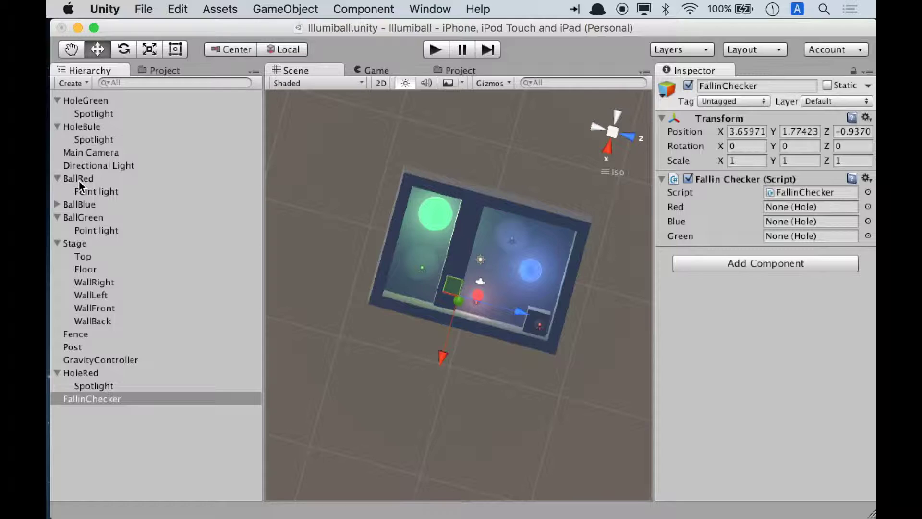
left_click_drag(82, 373, 782, 206)
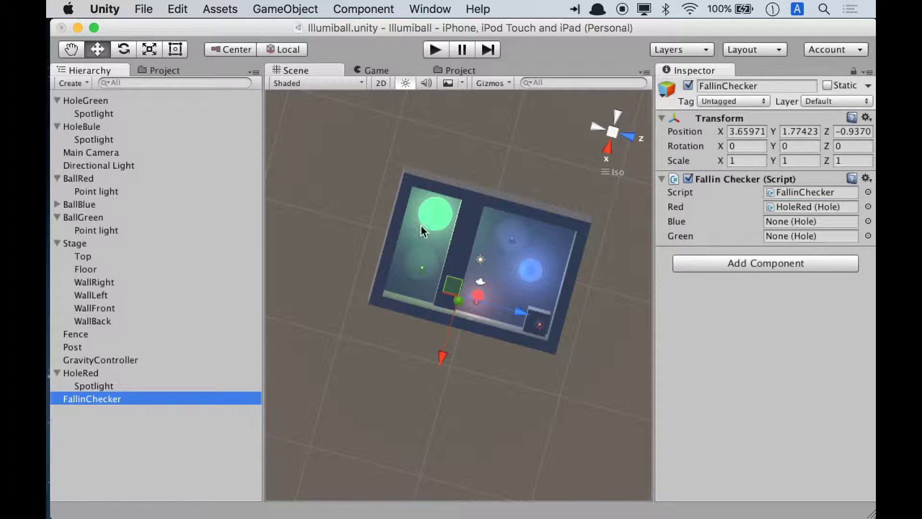
left_click_drag(72, 121, 780, 223)
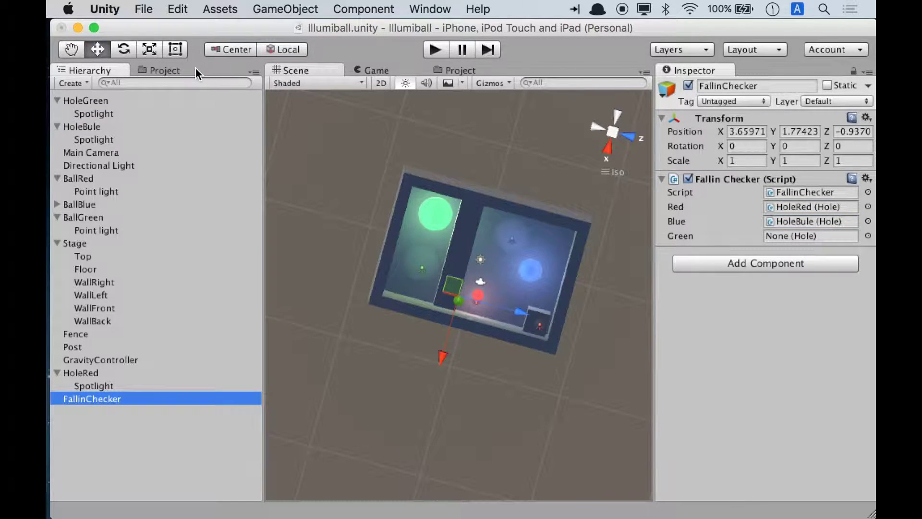
left_click_drag(86, 99, 771, 234)
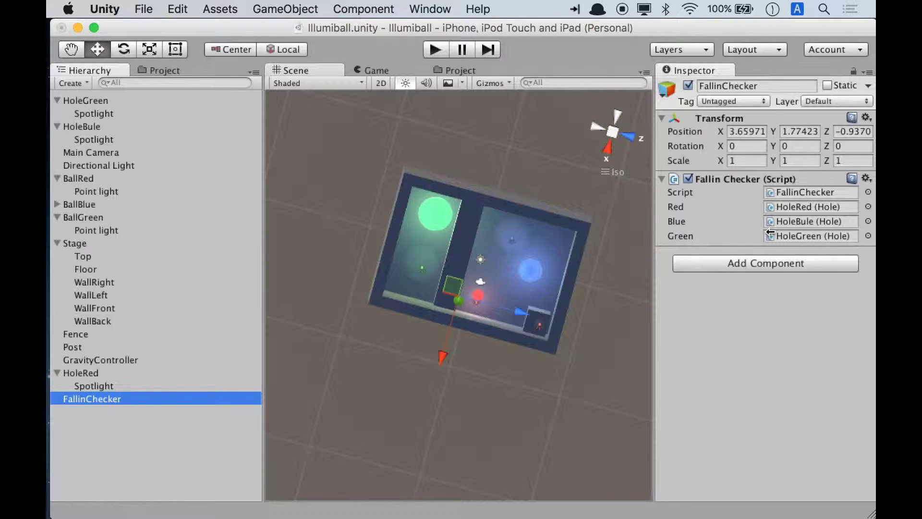
left_click(436, 51)
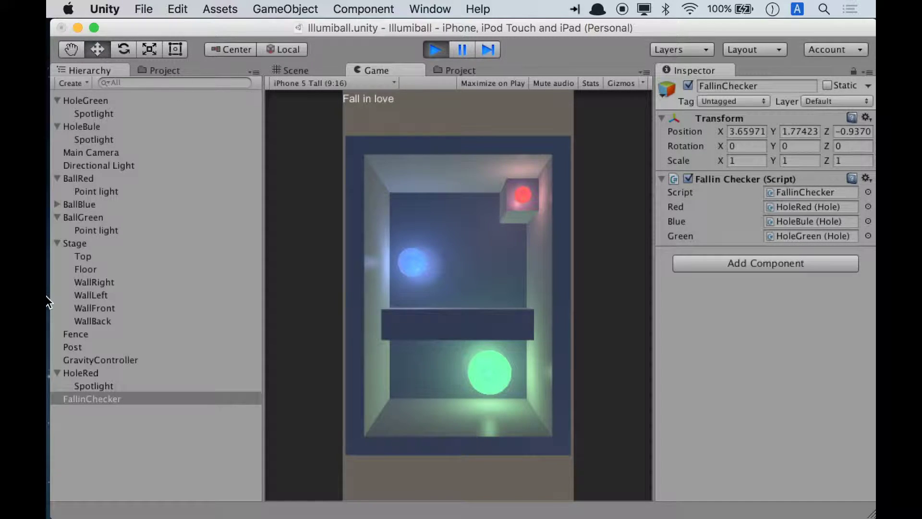
left_click(438, 54)
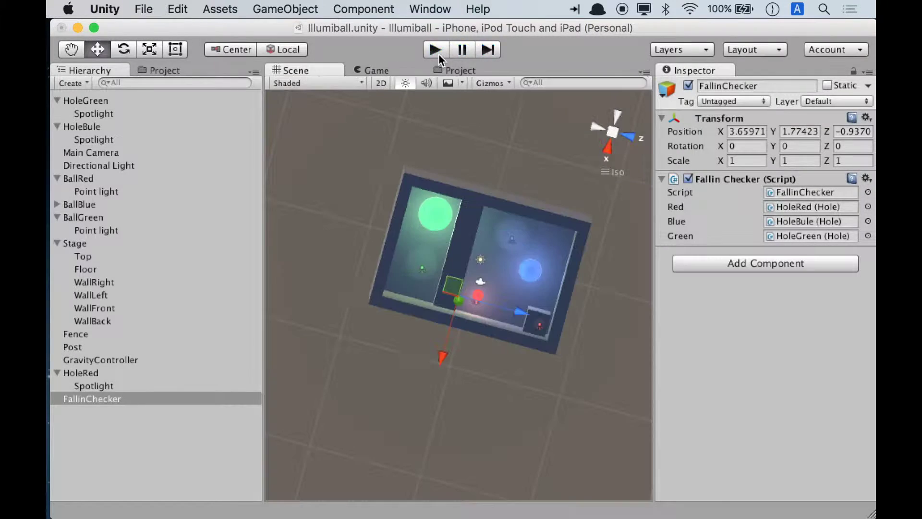
Step: Mark the Stage object as static, applying the static flags to all its child objects
left_click(77, 243)
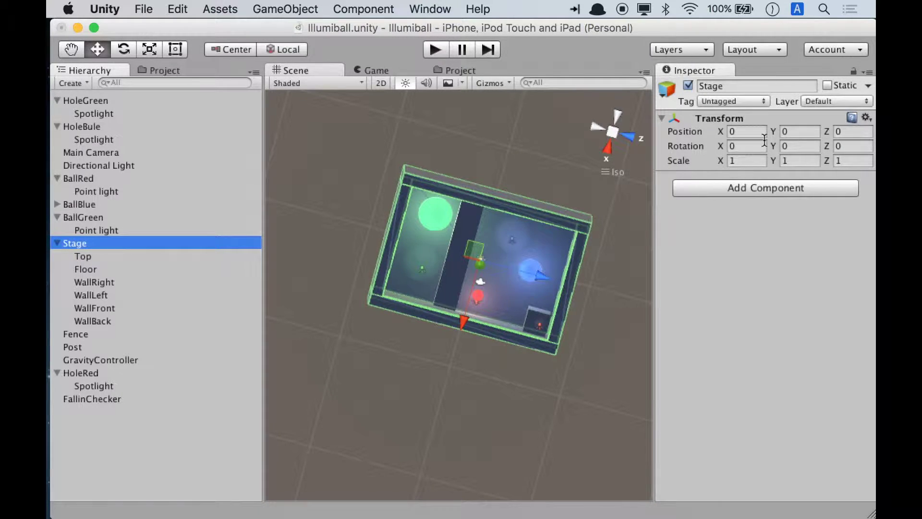
left_click(829, 85)
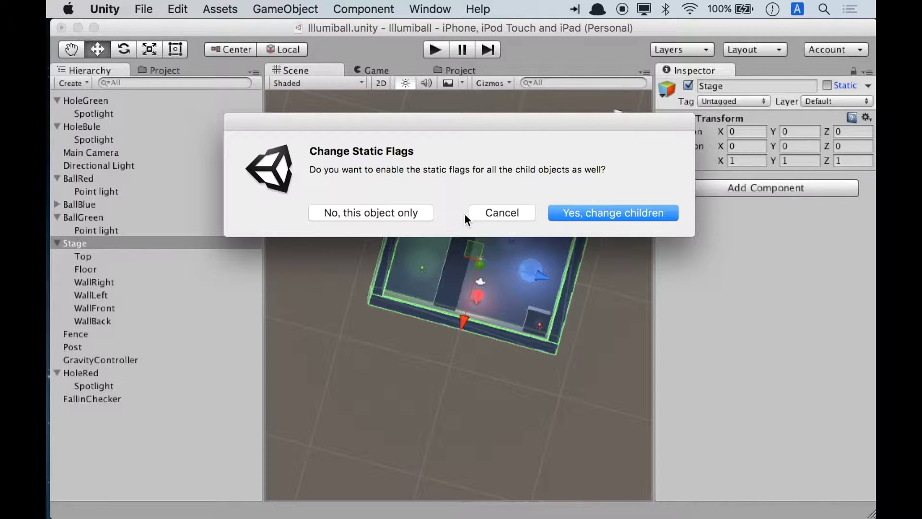
left_click(587, 218)
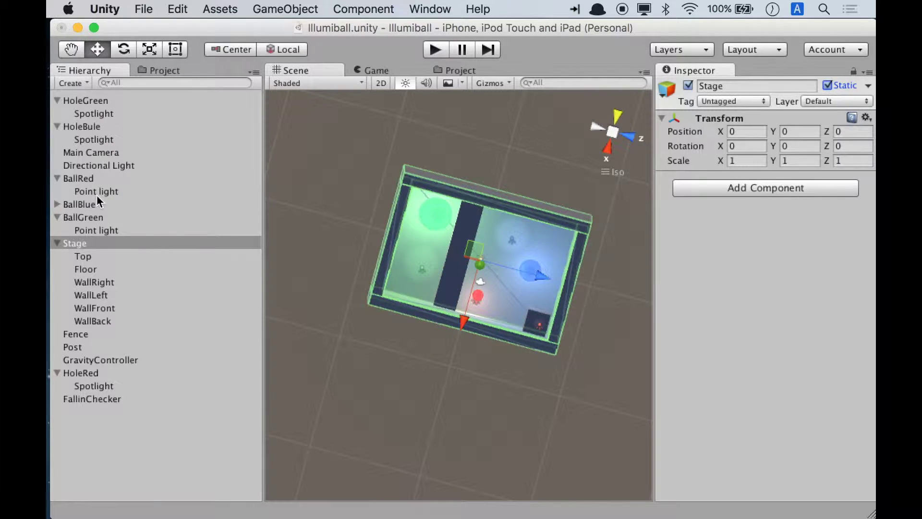
Step: Set the light range of the spotlight under HoleRed to 4
left_click(79, 373)
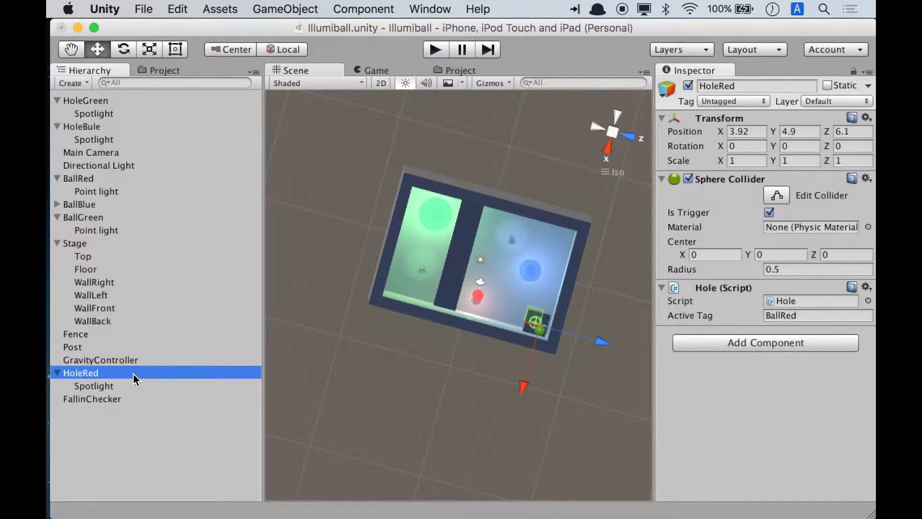
left_click(123, 385)
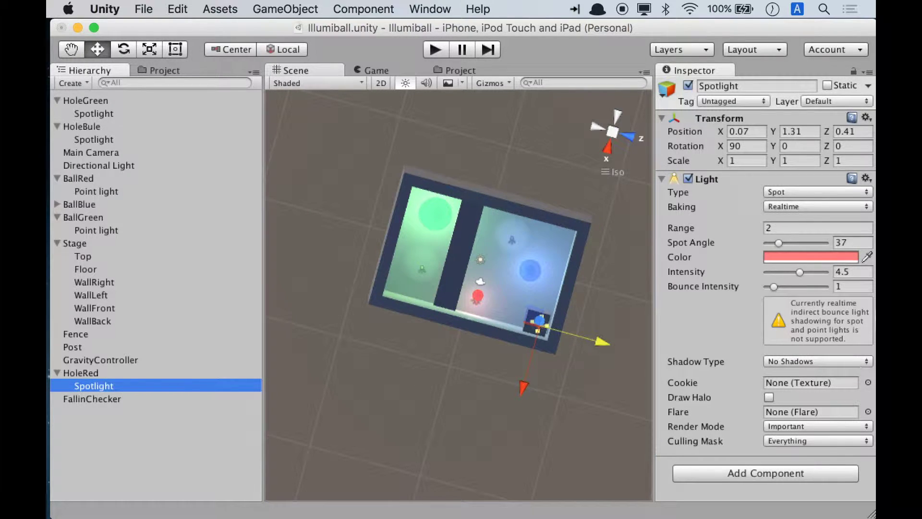
left_click(779, 227)
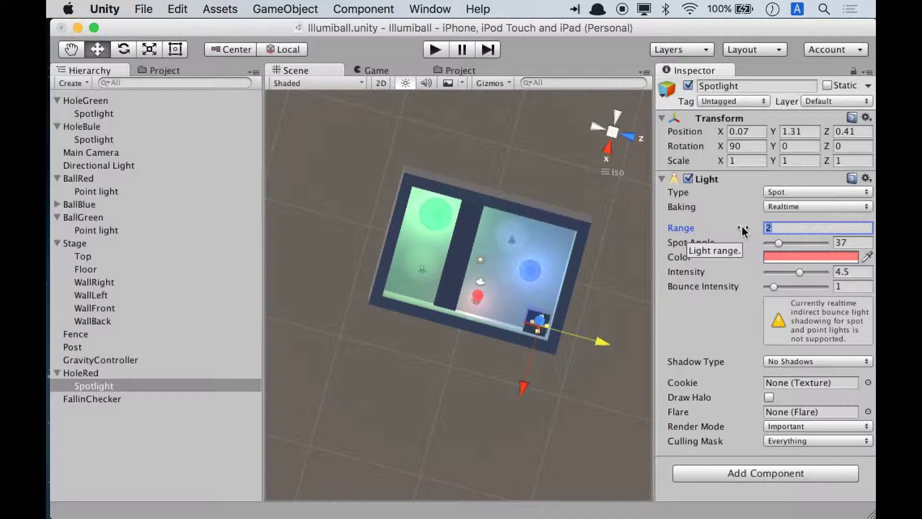
type("4")
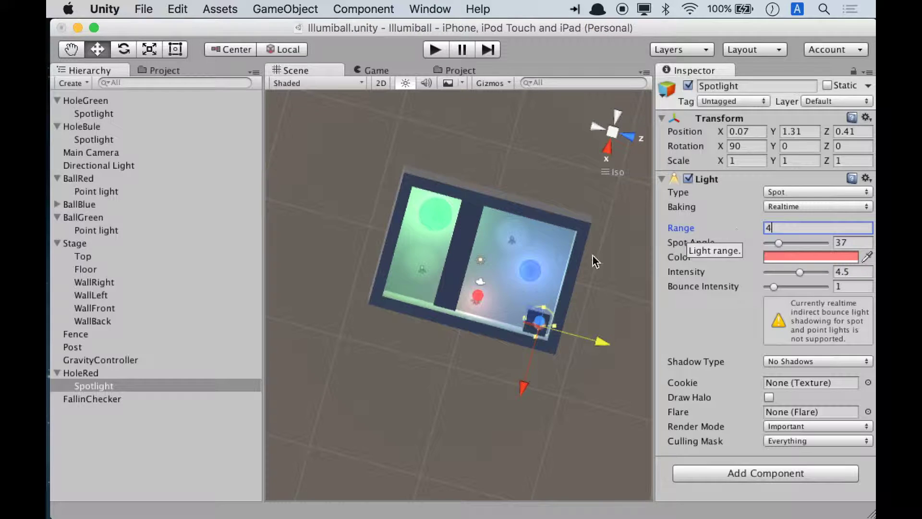
Step: Set the light range of the spotlight under HoleBule to 8
left_click(102, 143)
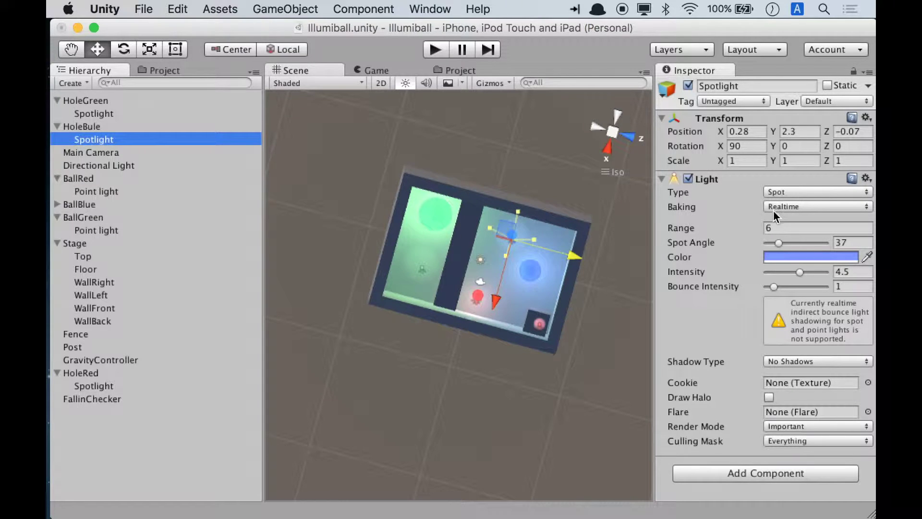
left_click(775, 225)
type("8")
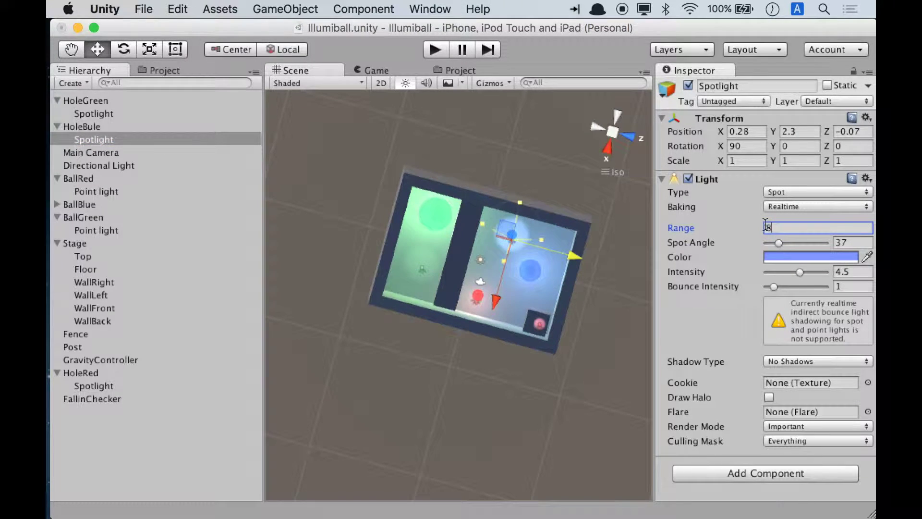
Step: Set the light range of the spotlight under HoleGreen to 12, and start a test run of the game
left_click(111, 98)
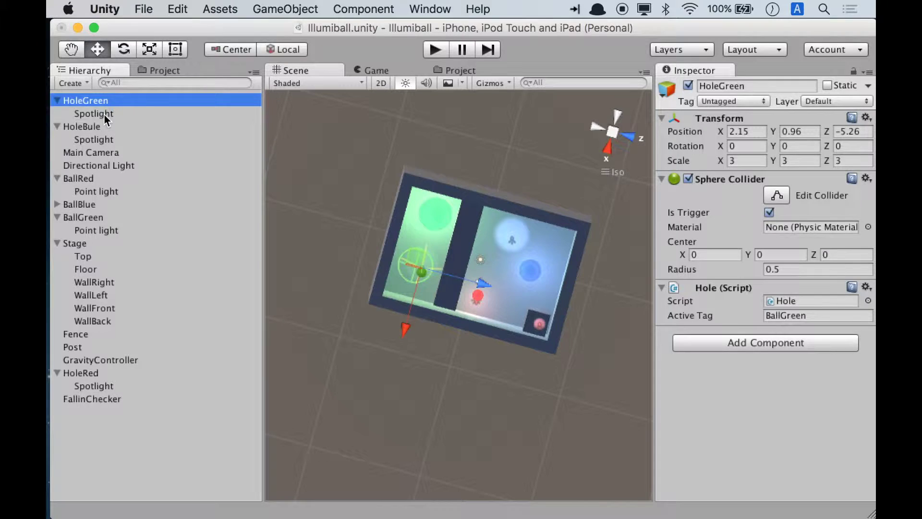
left_click(105, 113)
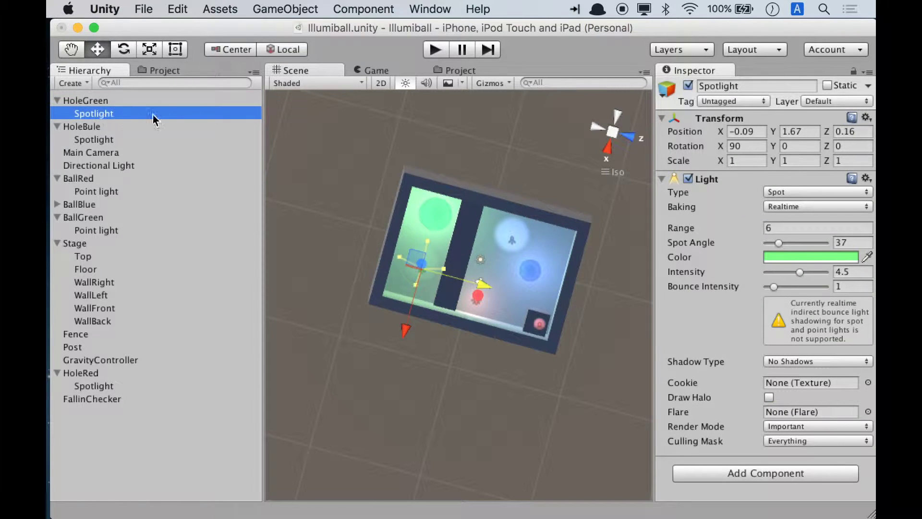
left_click(773, 229)
type("1")
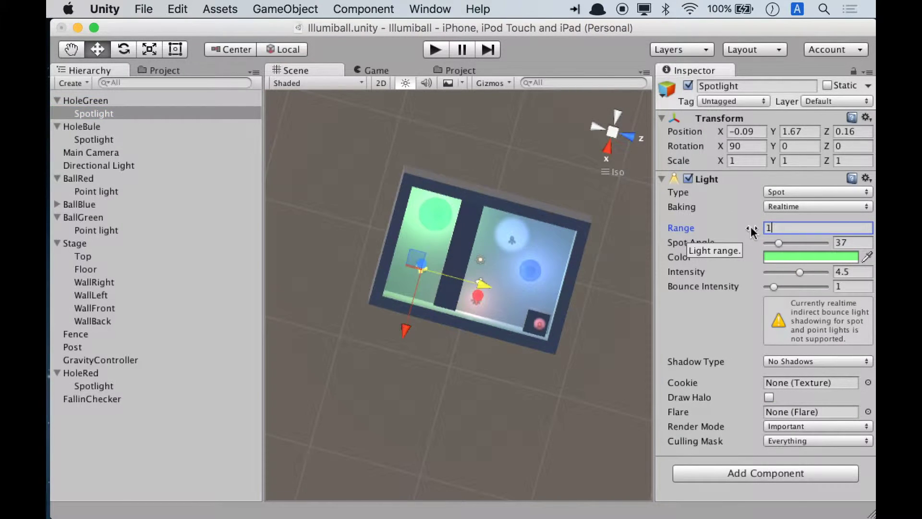
type("2")
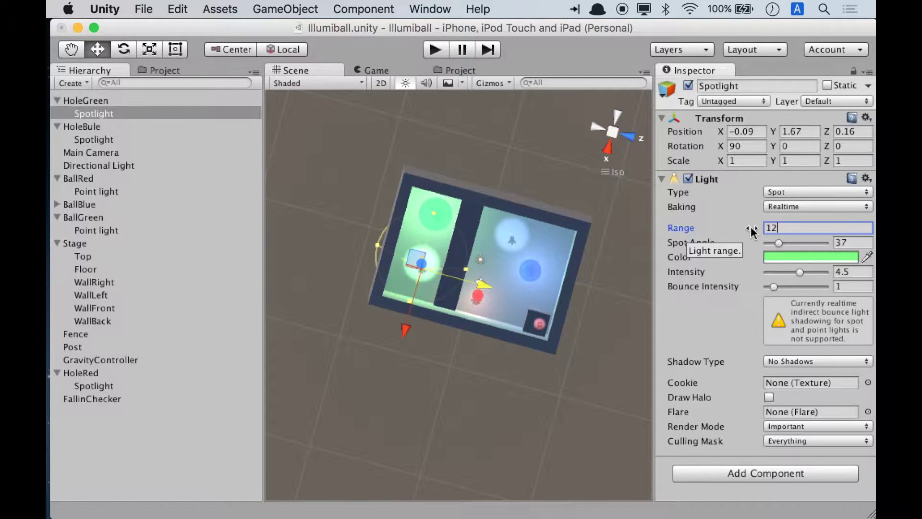
left_click(438, 56)
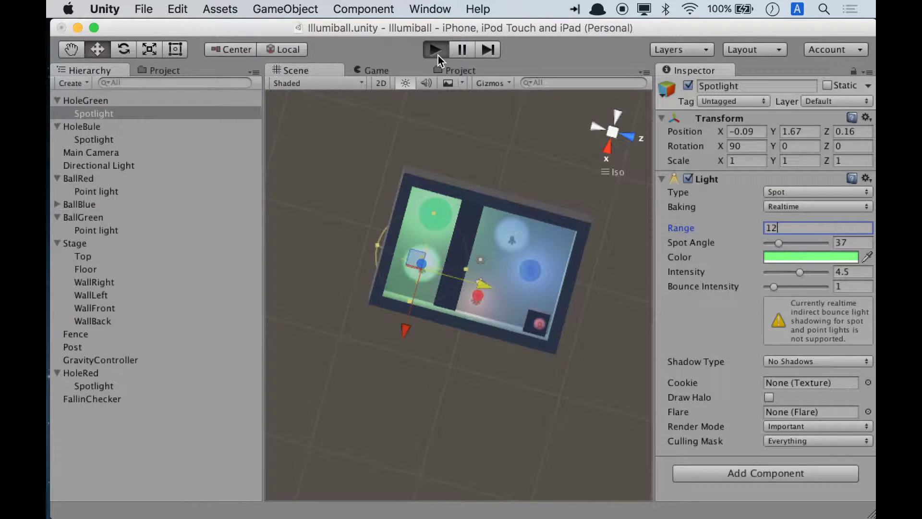